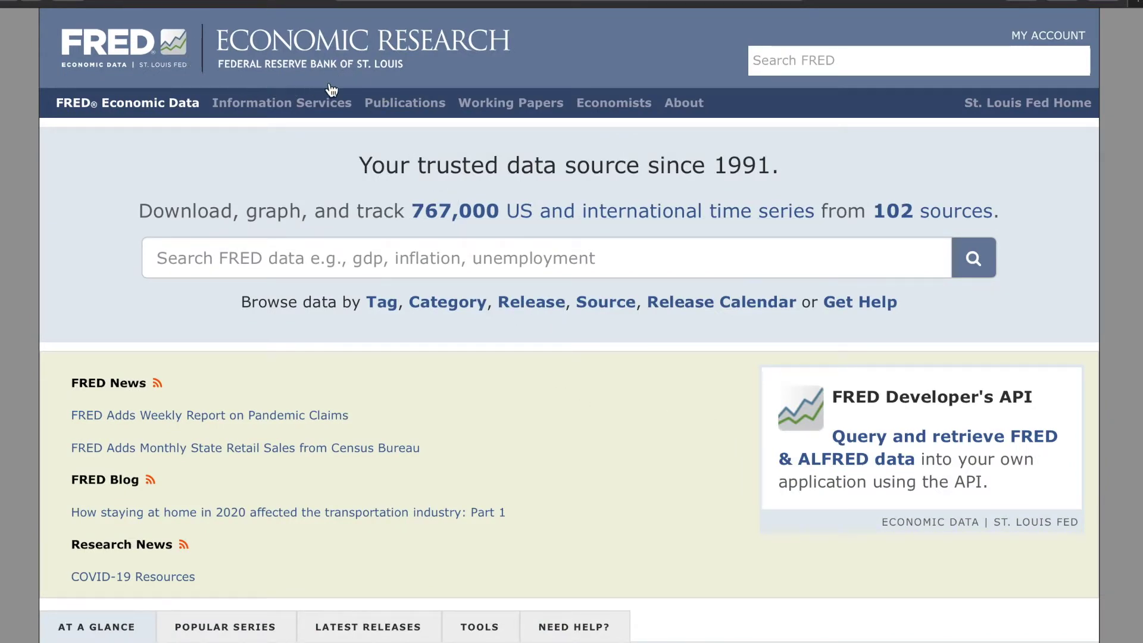
Search FRED for 'soybean price' to list the matching series.
click(801, 74)
text(soyb)
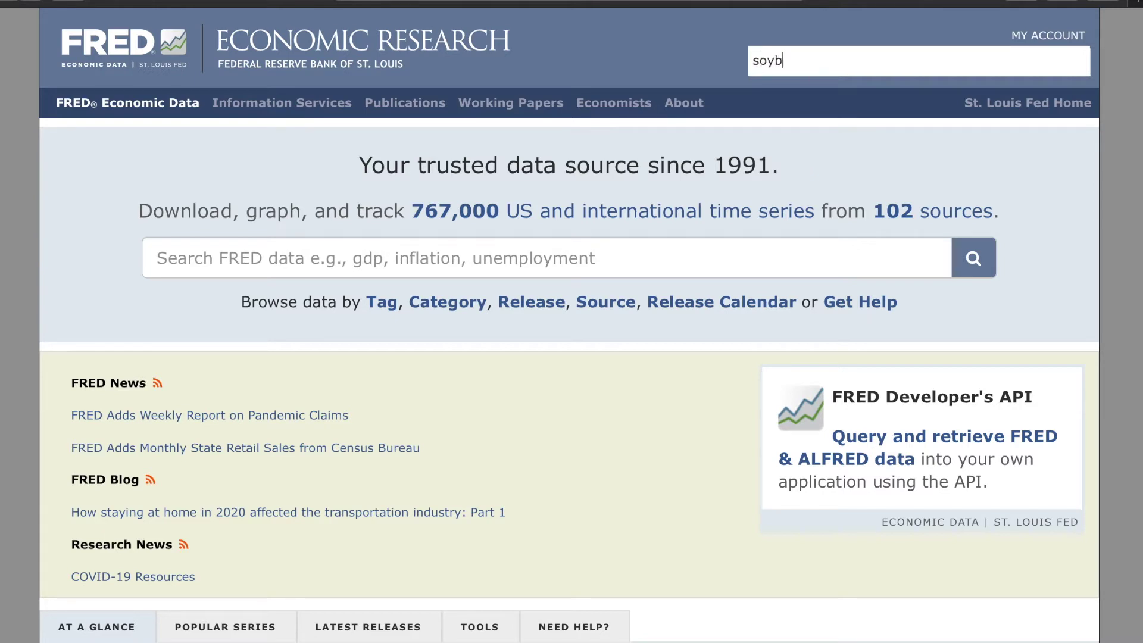
text(ce)
key(Return)
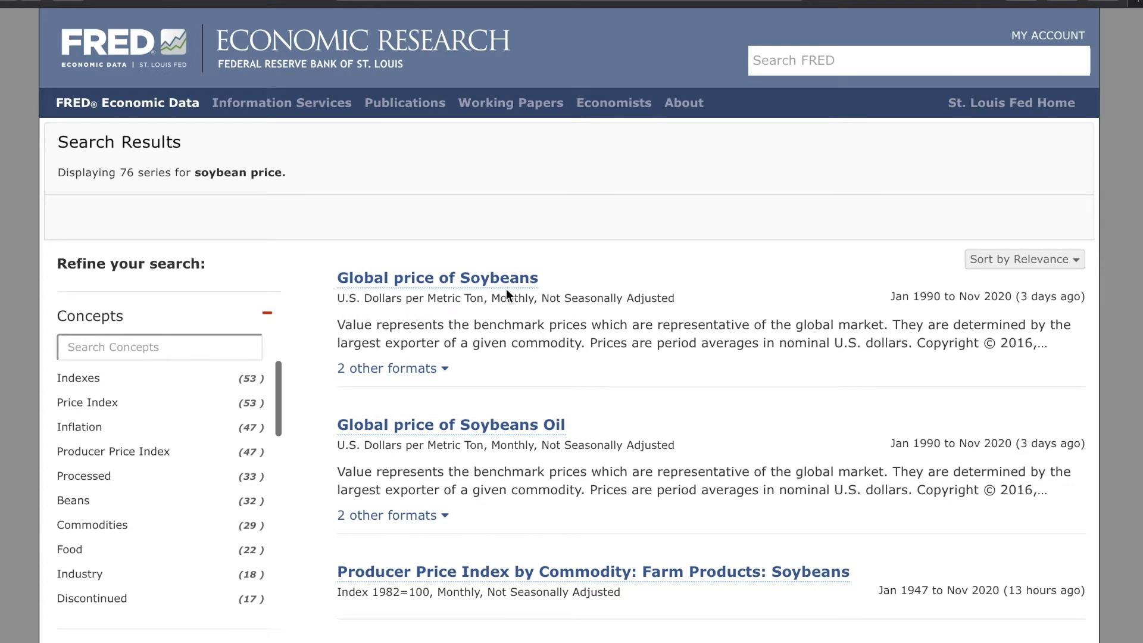
Open the Global price of Soybeans series page and look over its chart.
click(474, 277)
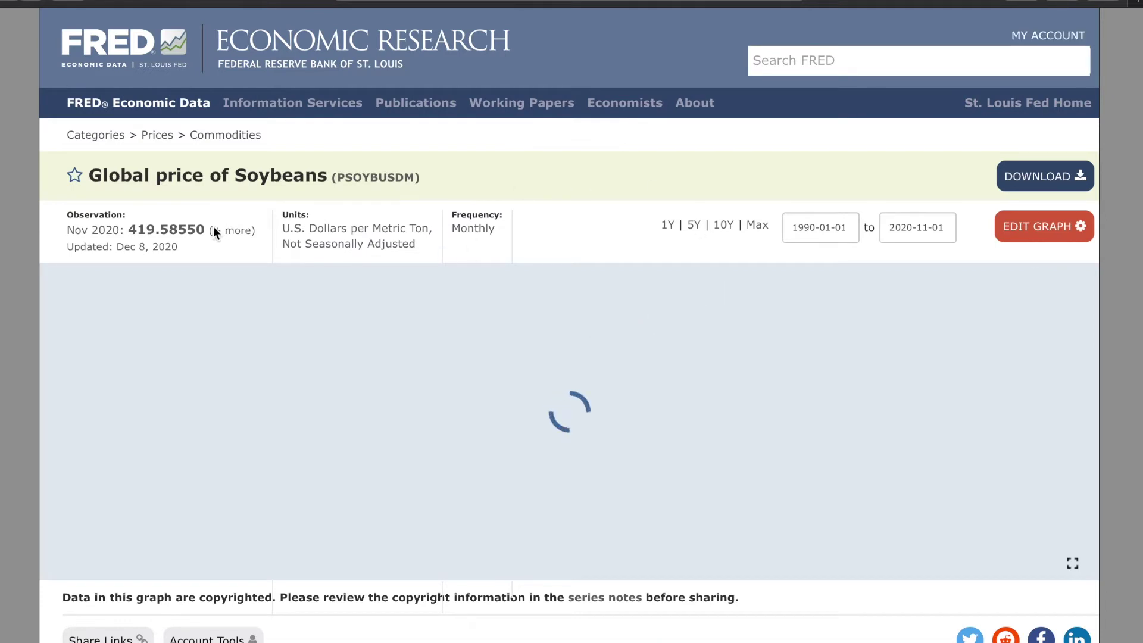
scroll(134, 369, down, 1)
scroll(137, 392, down, 1)
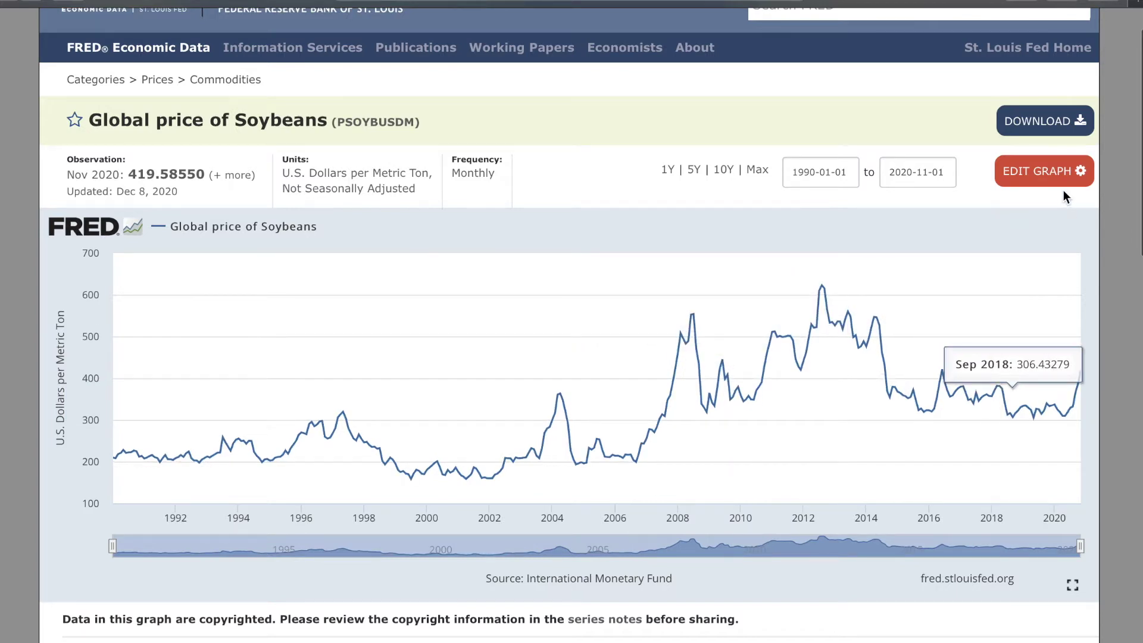
scroll(1065, 218, up, 2)
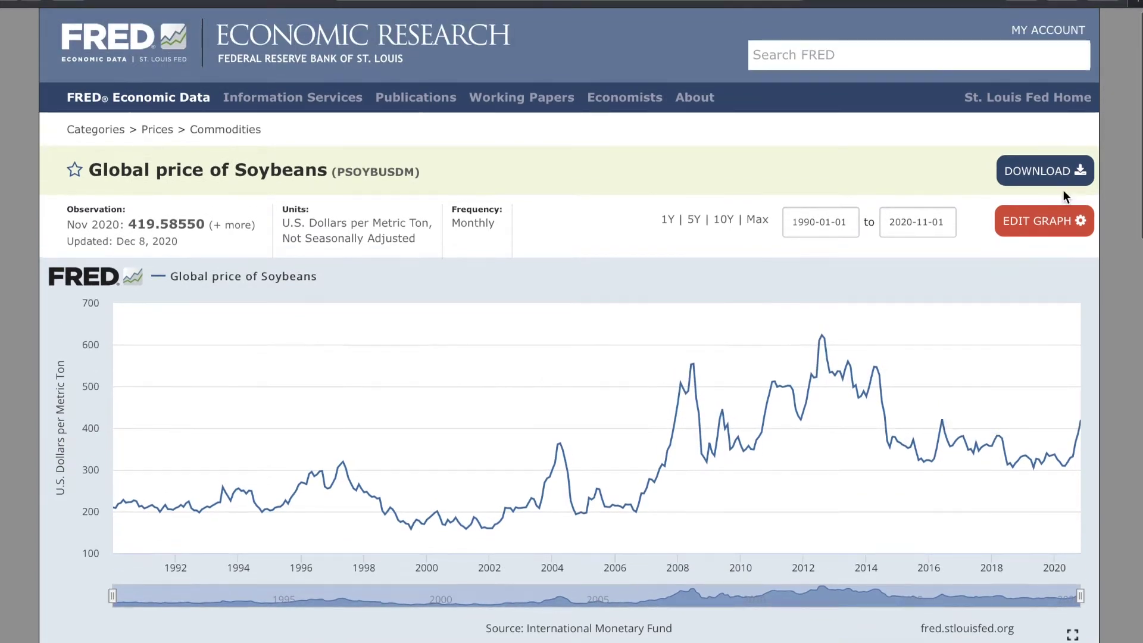
Change the soybean series frequency to Quarterly and bring up its download formats.
click(1068, 227)
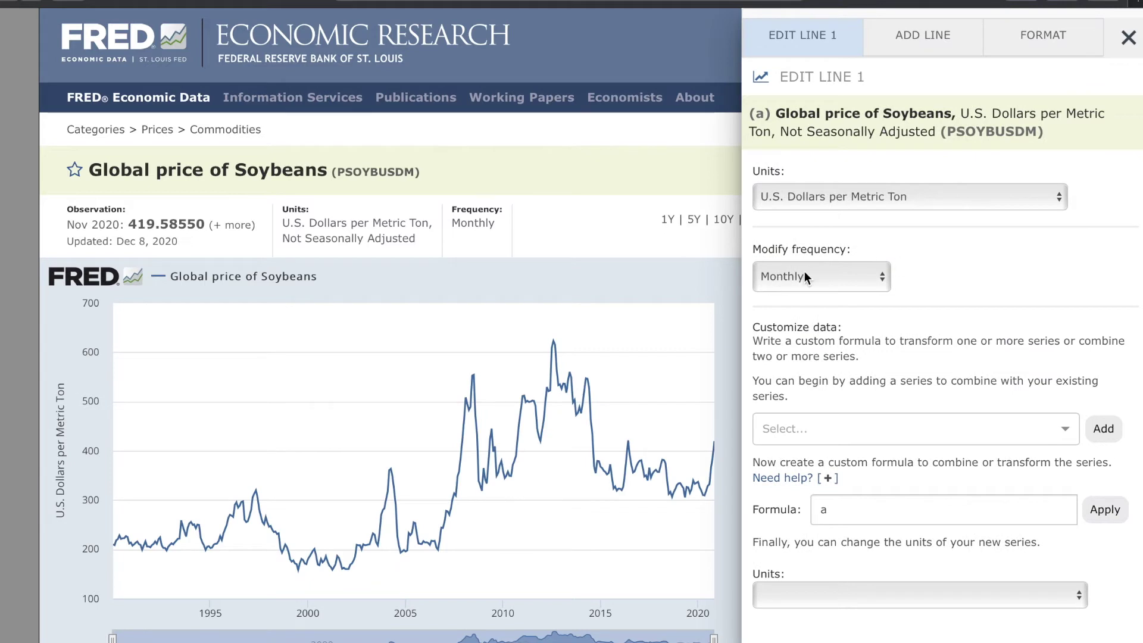
click(848, 277)
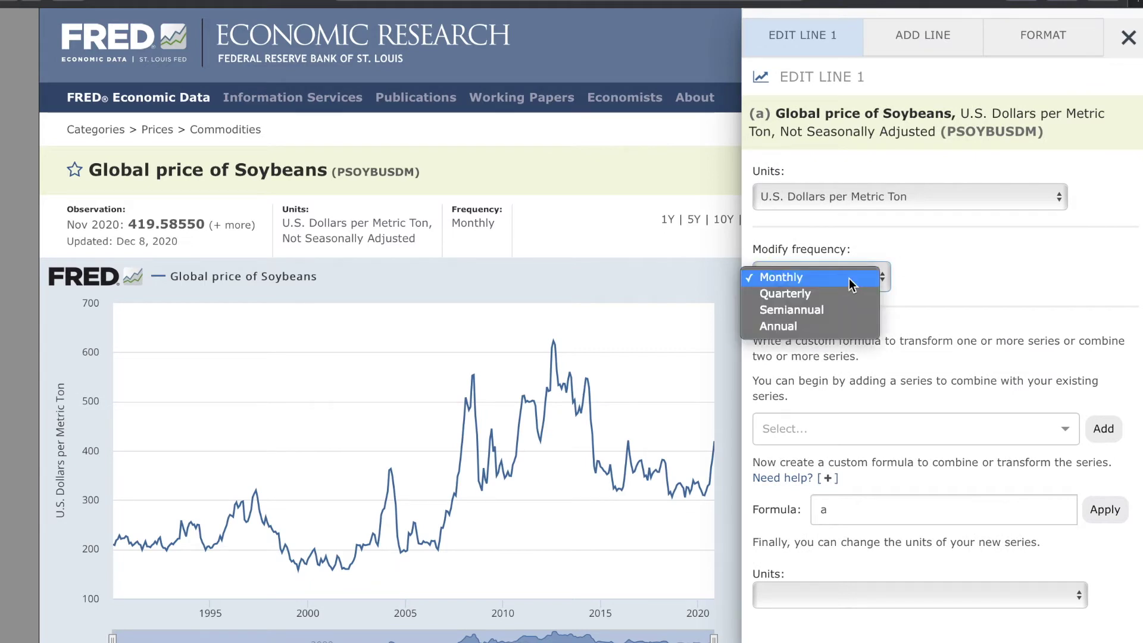
click(819, 292)
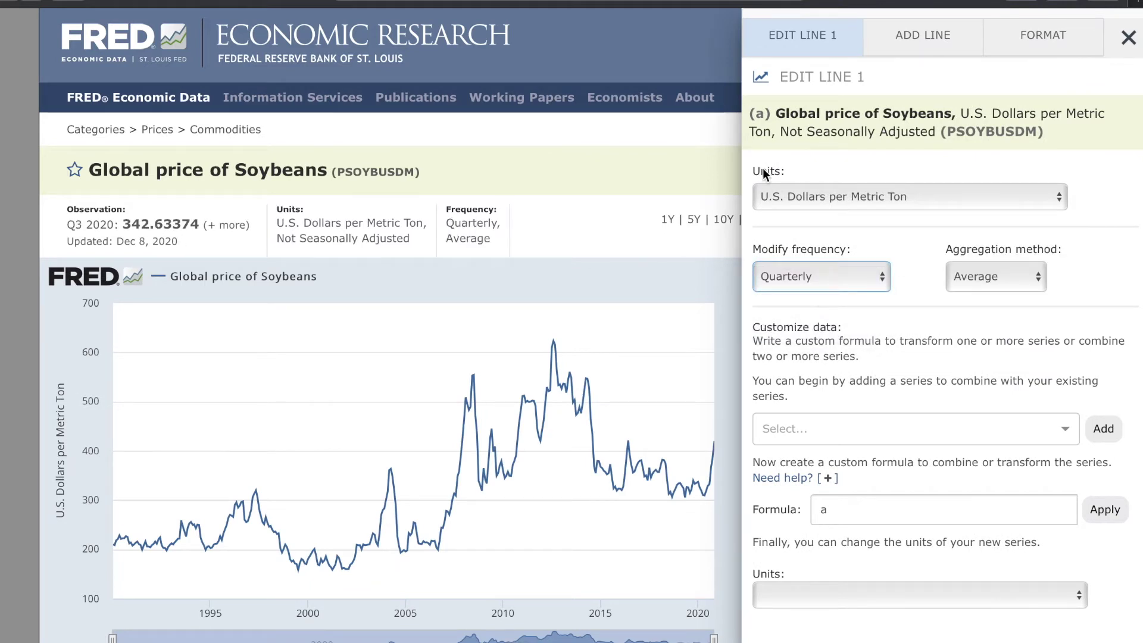
click(1128, 38)
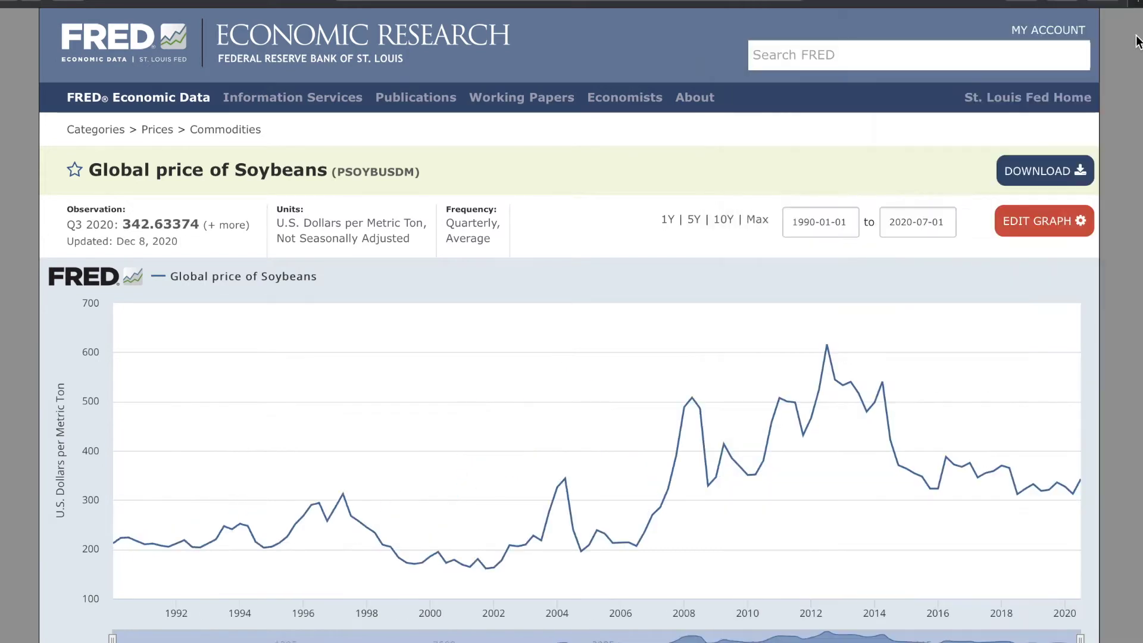
click(1032, 188)
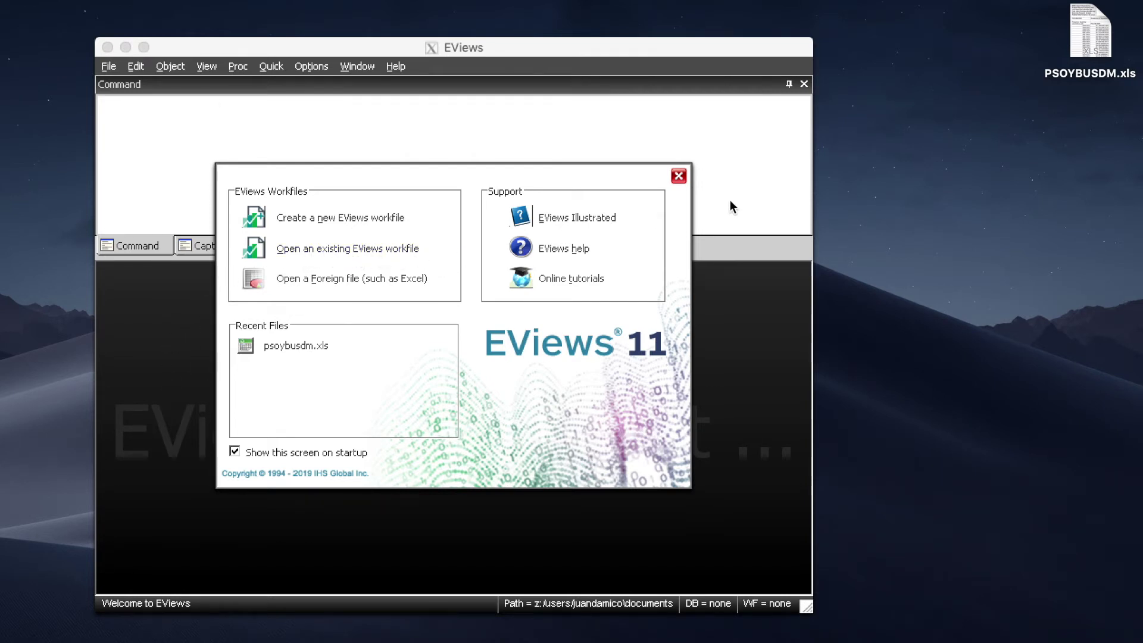
Dismiss the EViews 11 welcome screen.
click(678, 175)
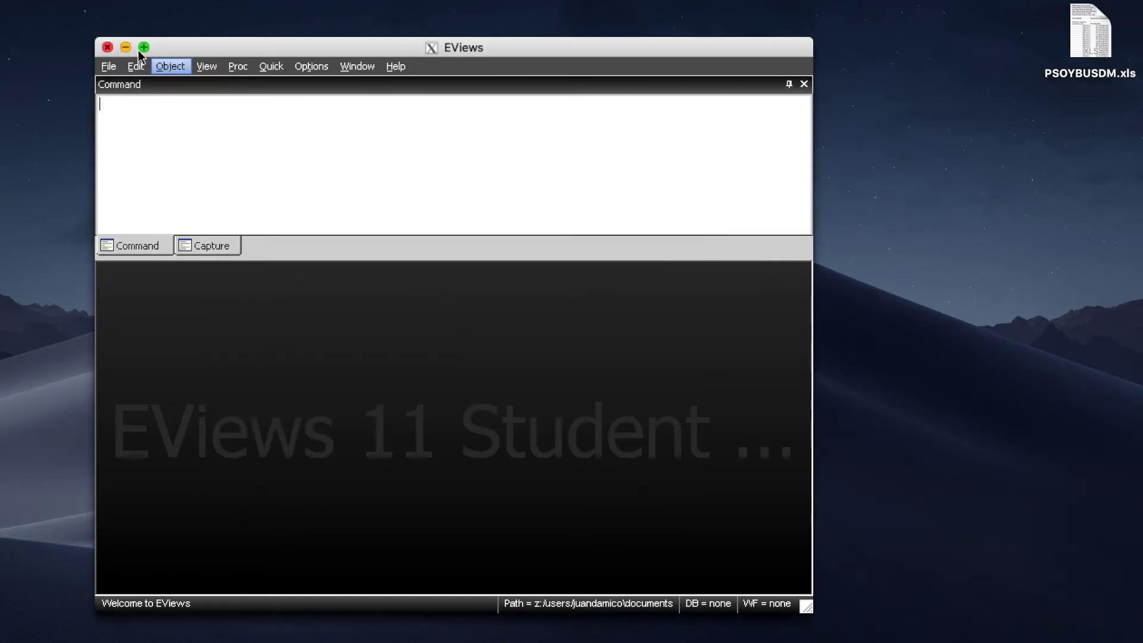
Import from file, browsing to the Desktop and opening PSOYBUSDM.xls.
click(108, 68)
mouse_move(136, 193)
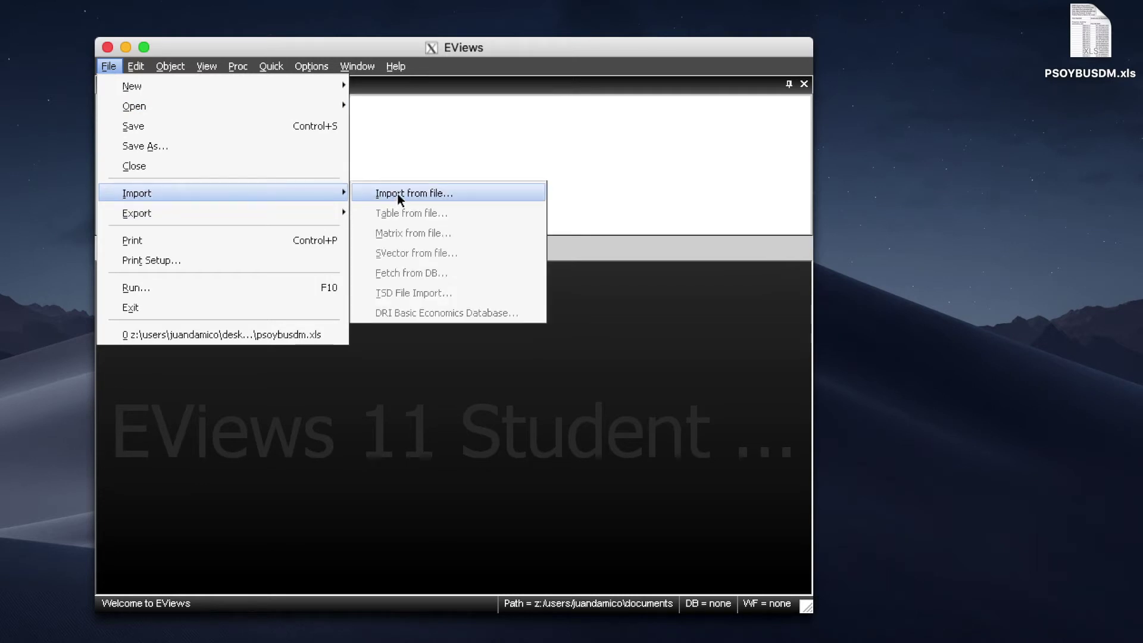
click(398, 194)
click(487, 218)
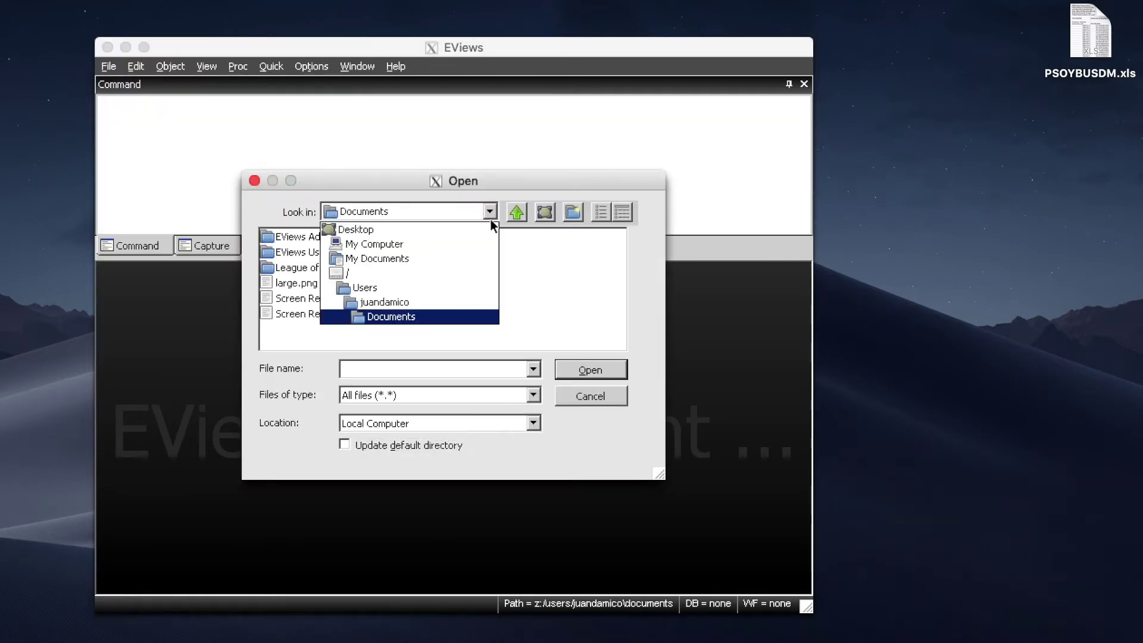
click(393, 303)
double_click(299, 238)
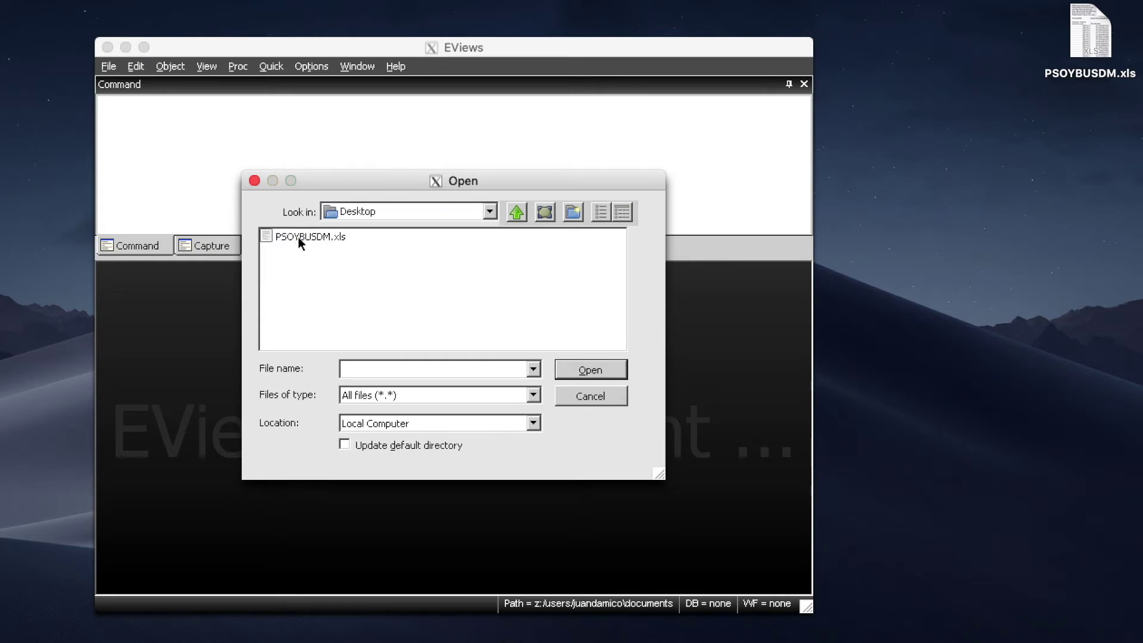
click(323, 237)
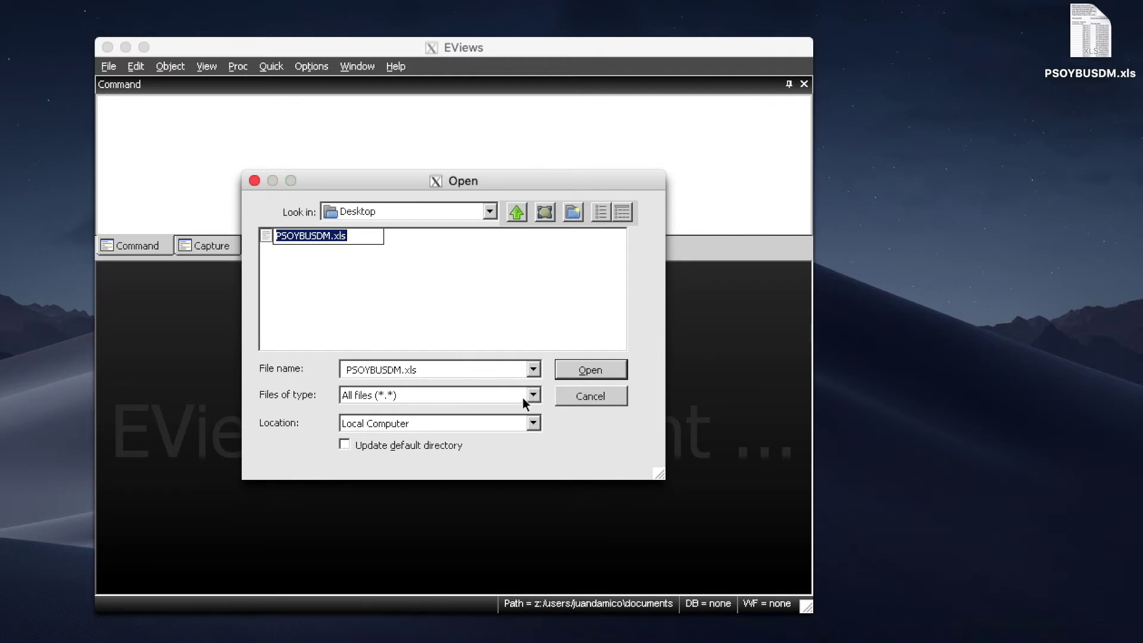
click(613, 370)
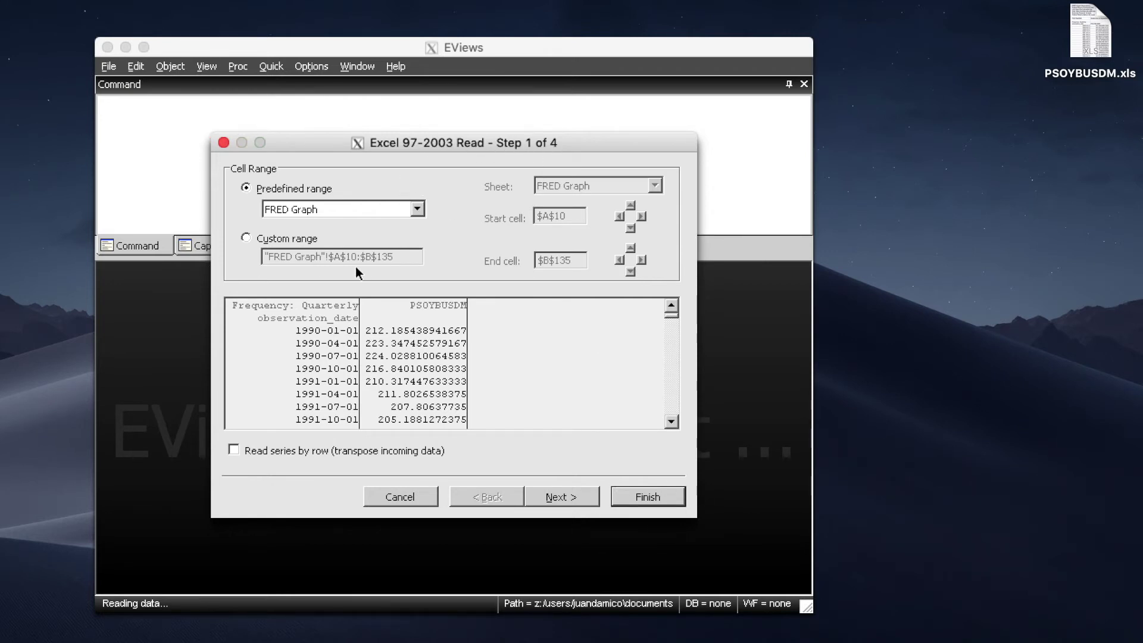
Use a custom range starting at cell $A$11 and advance to the header settings.
click(246, 238)
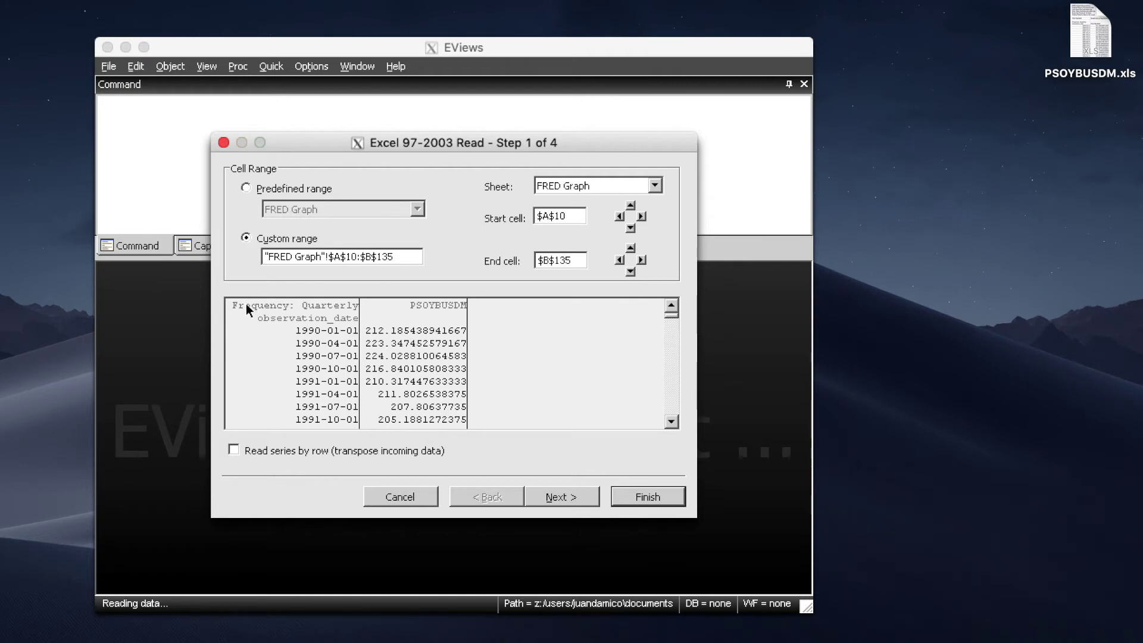
click(630, 228)
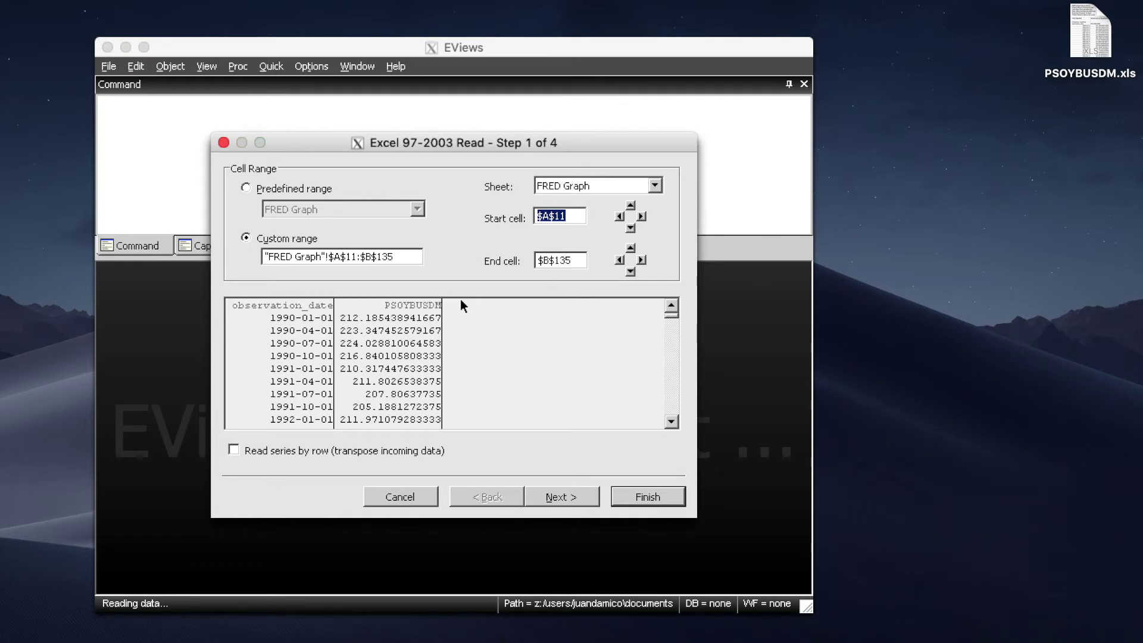
click(577, 505)
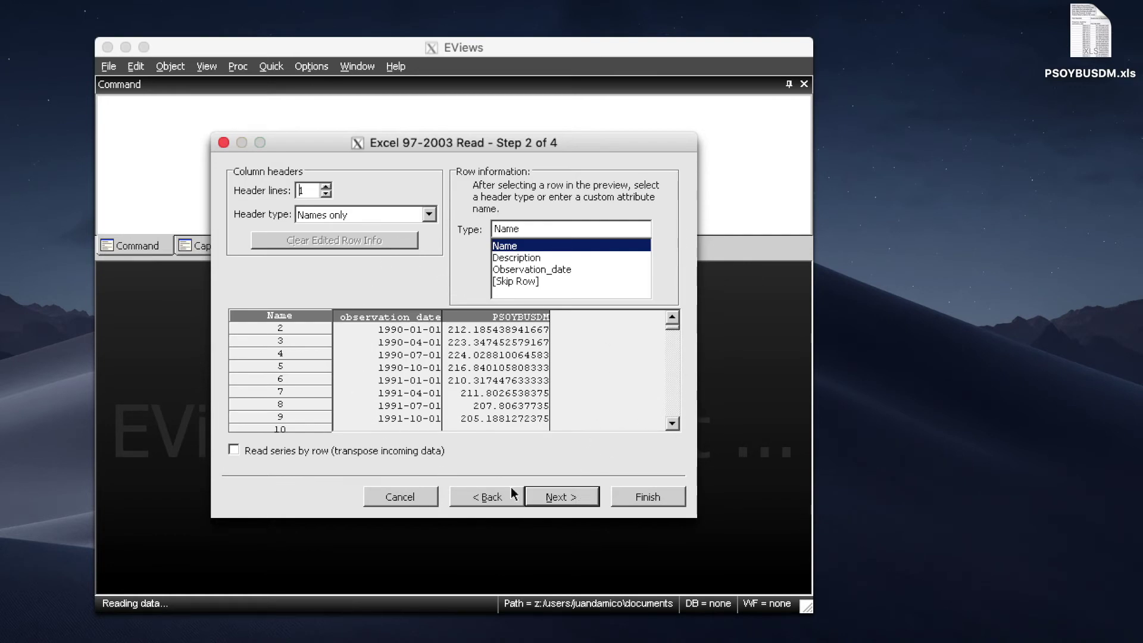
Rename the observation_date column to Time, keeping its Date type.
click(581, 500)
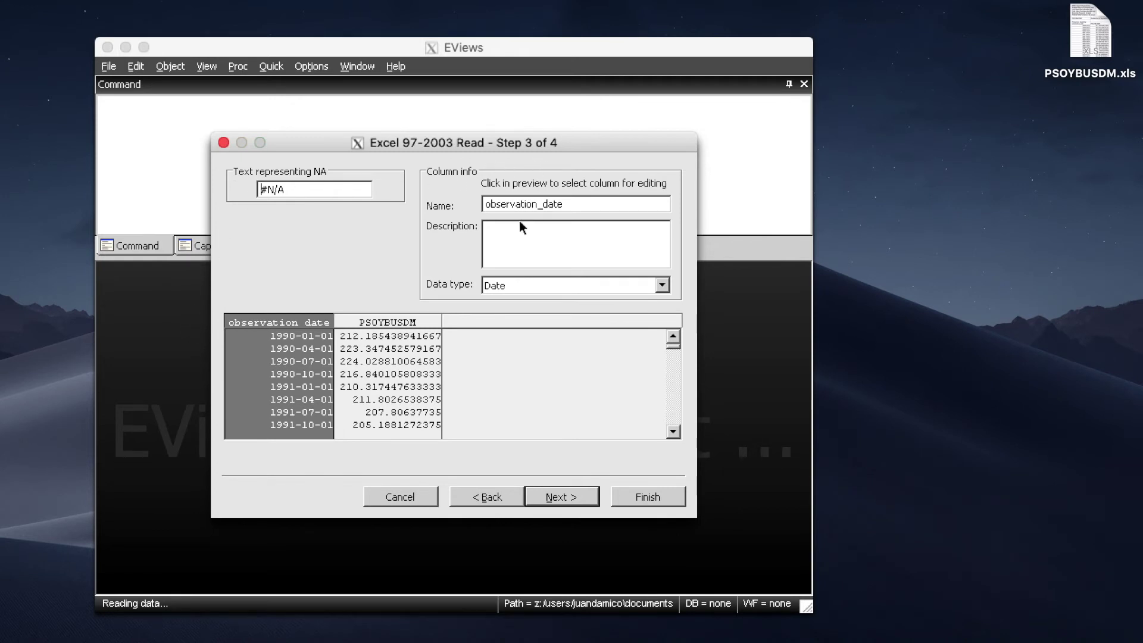
click(251, 322)
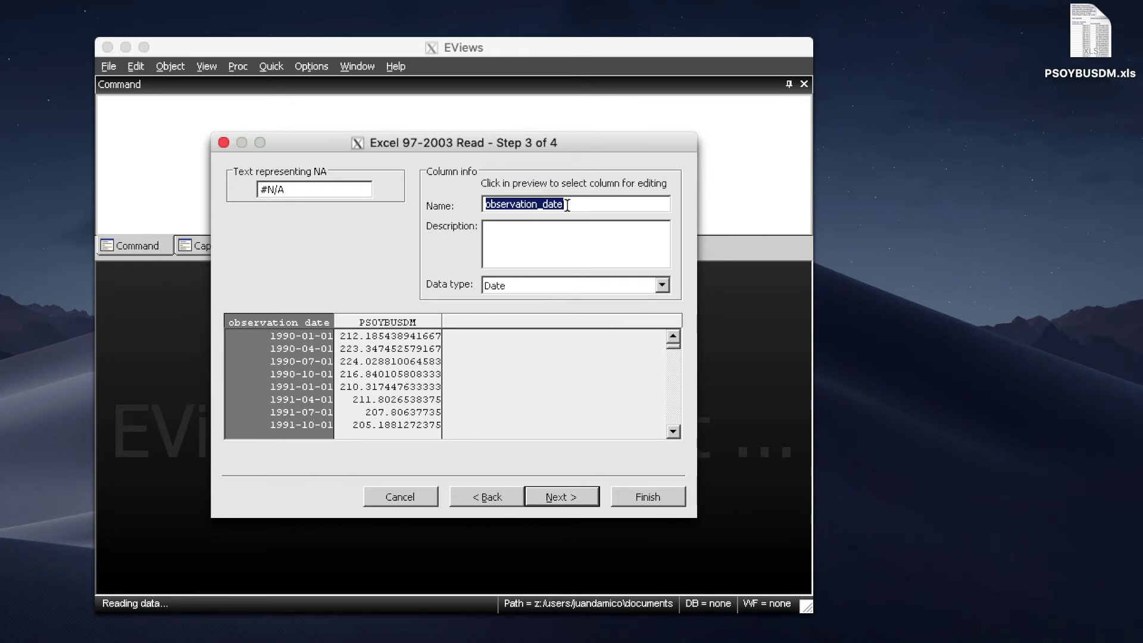
drag(575, 204, 478, 202)
text(Time)
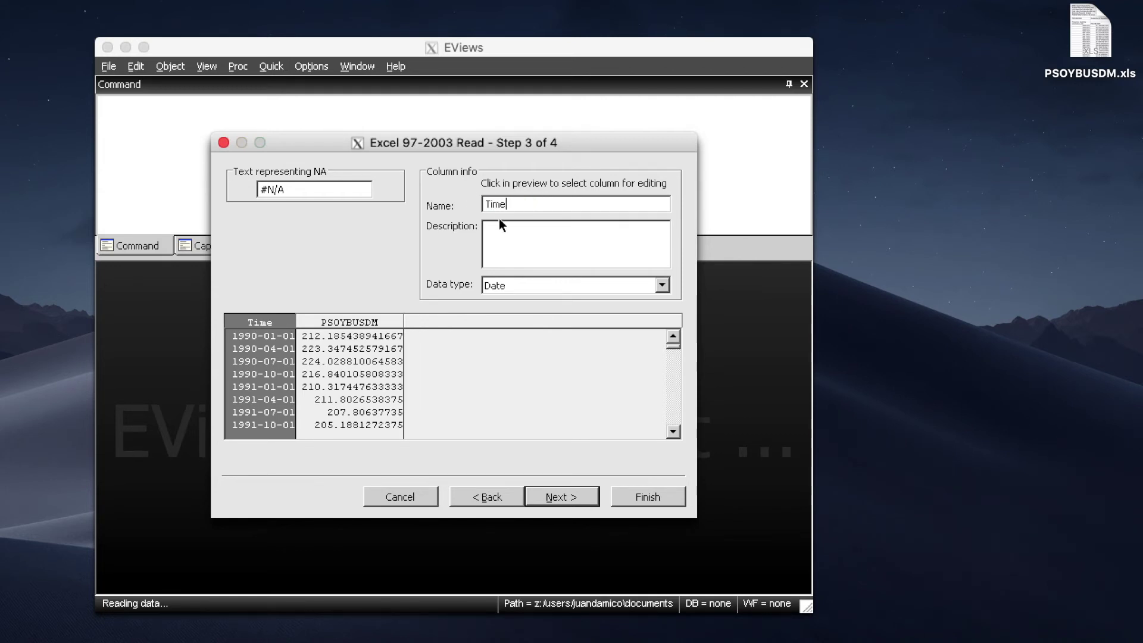
click(660, 288)
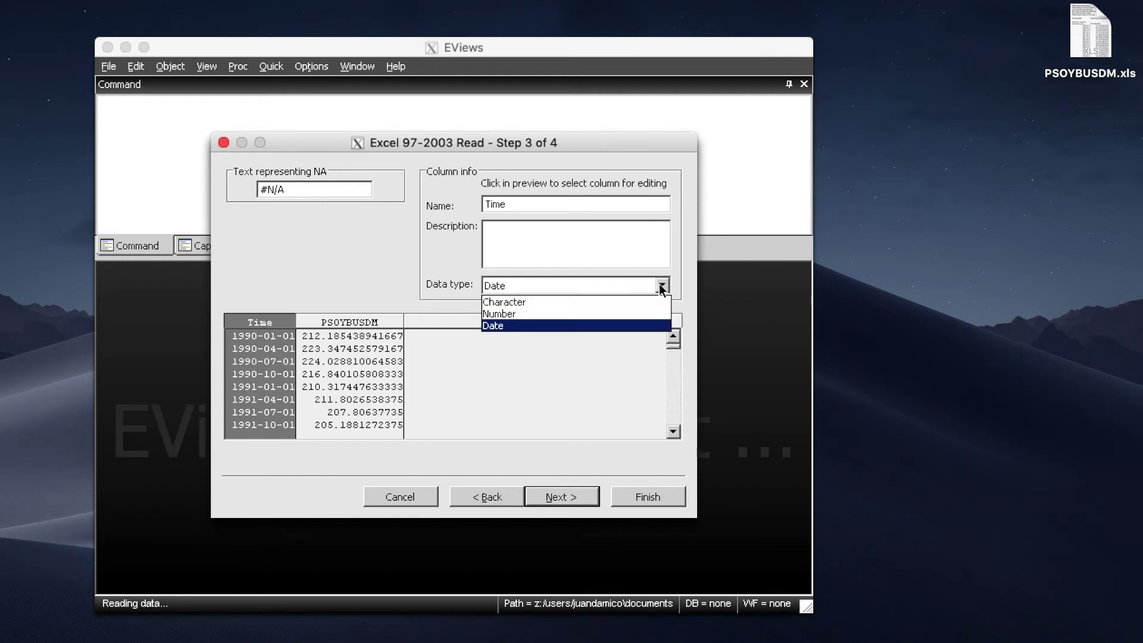
click(662, 289)
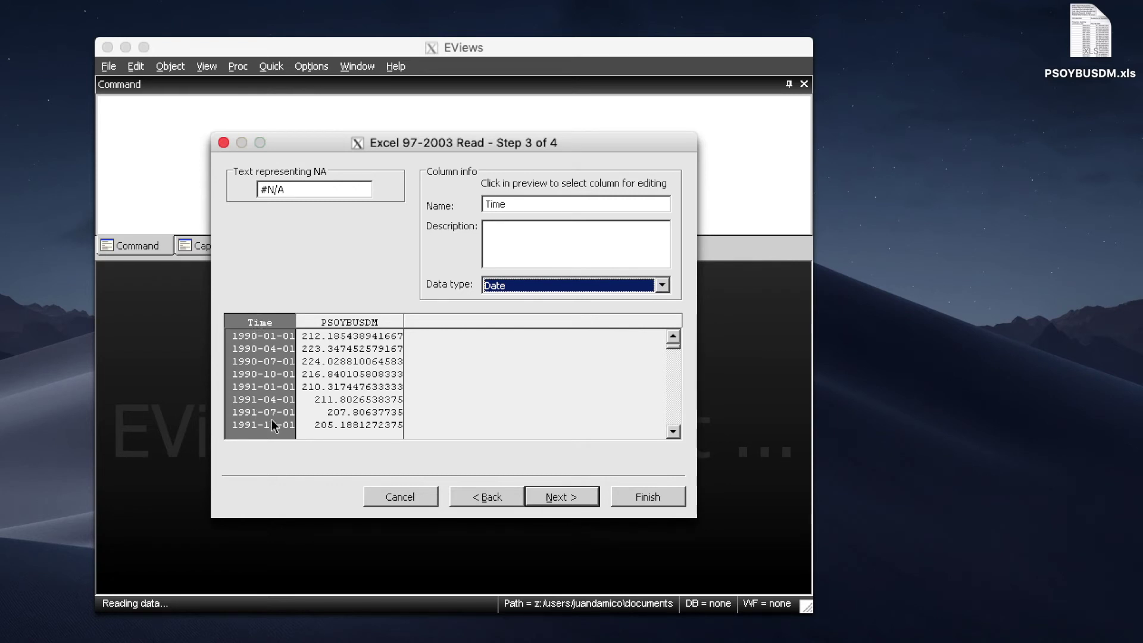
Rename the PSOYBUSDM column to Price of Soybean and move to the final step.
click(358, 321)
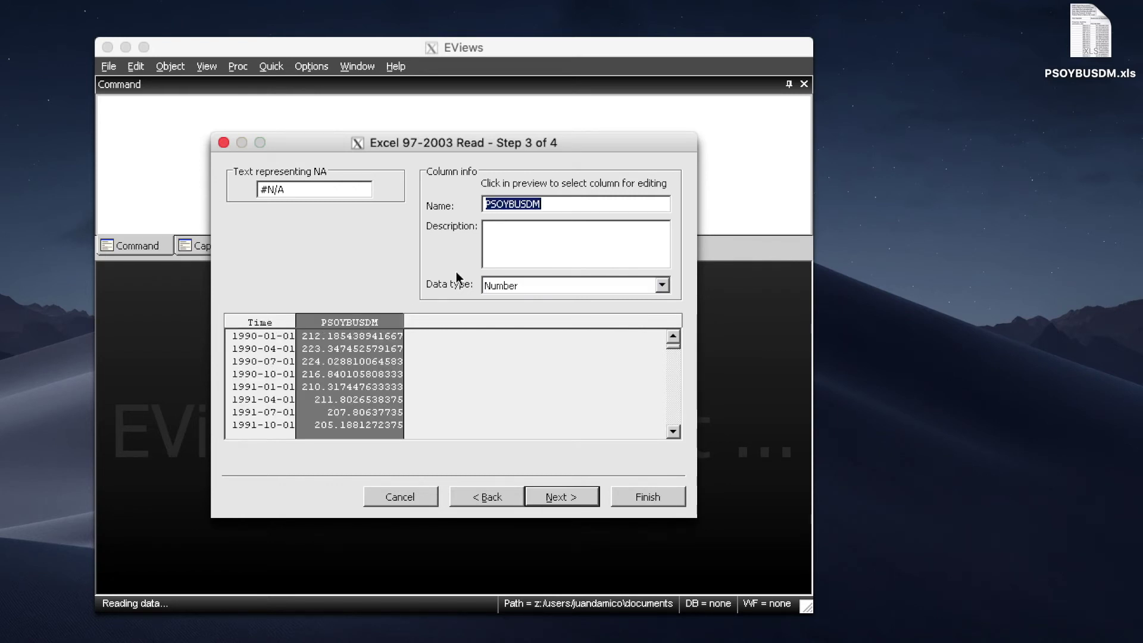
drag(554, 204, 420, 203)
text(Price of Soybean)
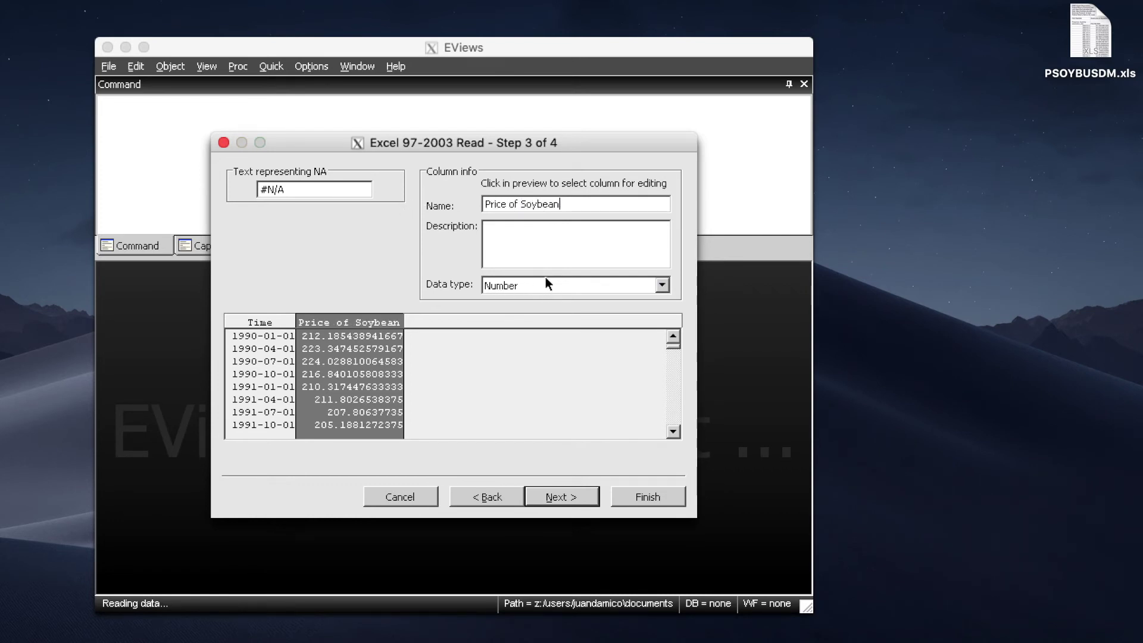
click(558, 503)
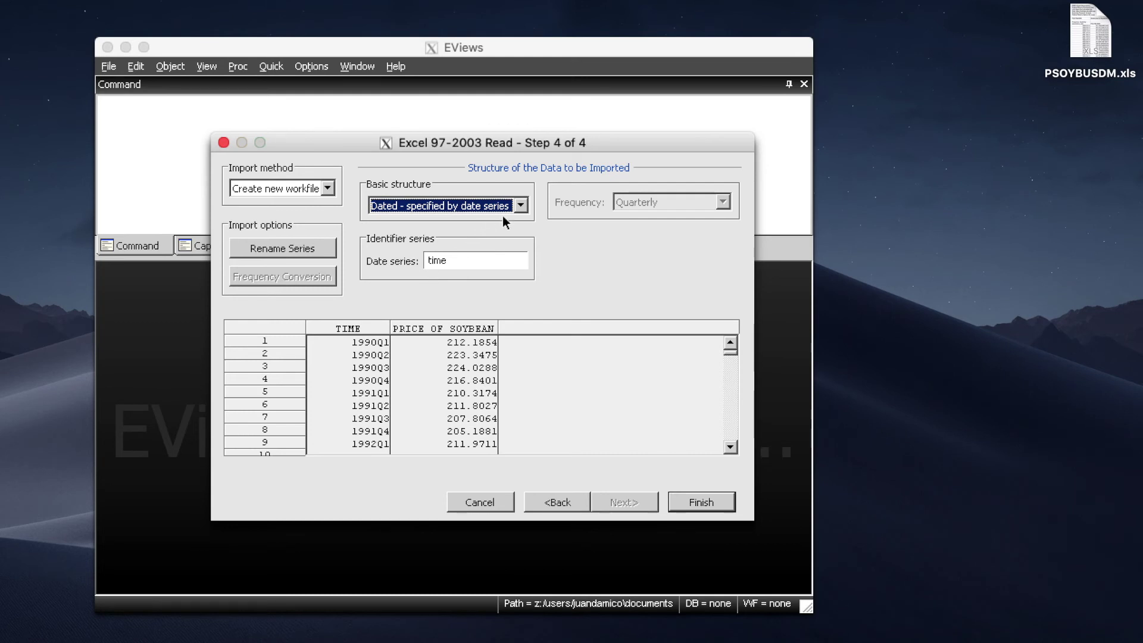
Keep the structure dated by the Time series, quarterly, and finish into a new PSOYBUSDM workfile.
click(523, 206)
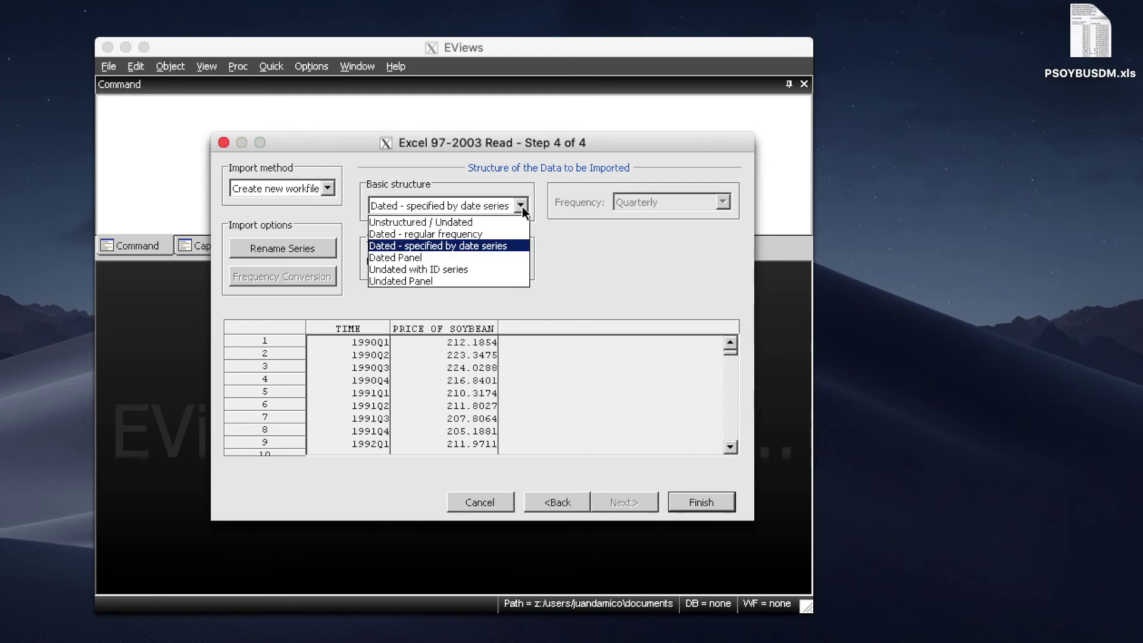
click(460, 245)
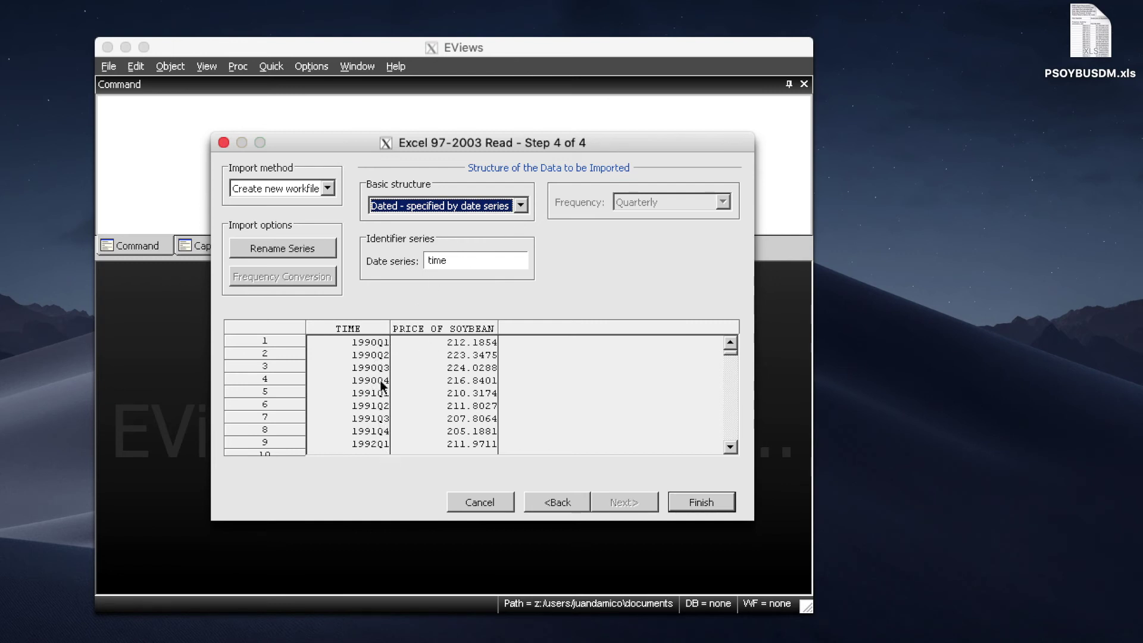
click(522, 205)
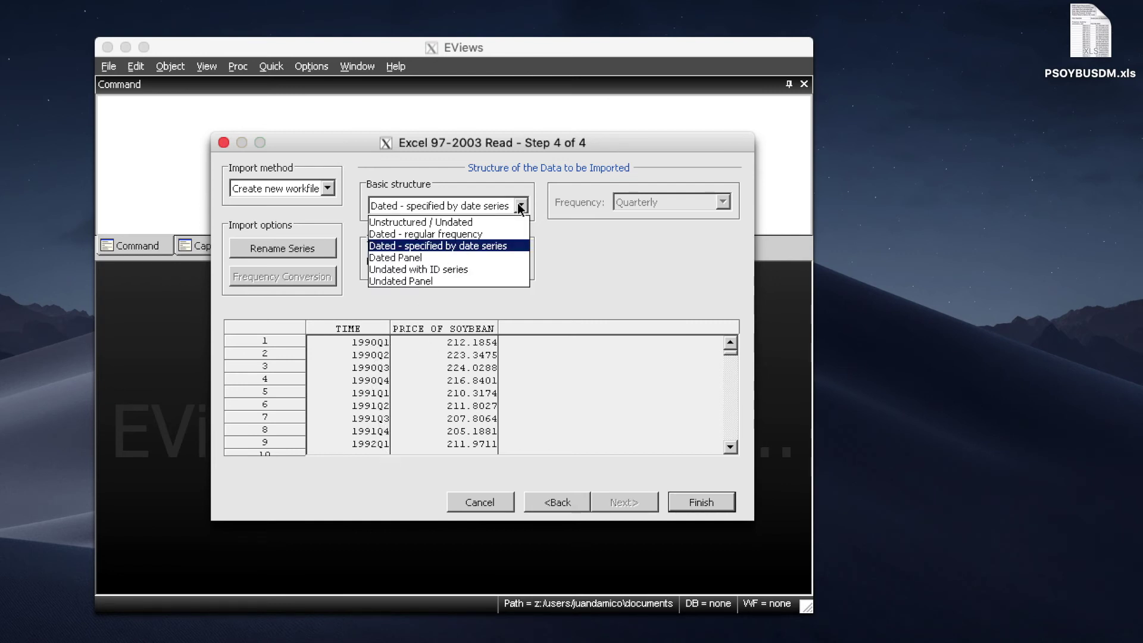
click(470, 238)
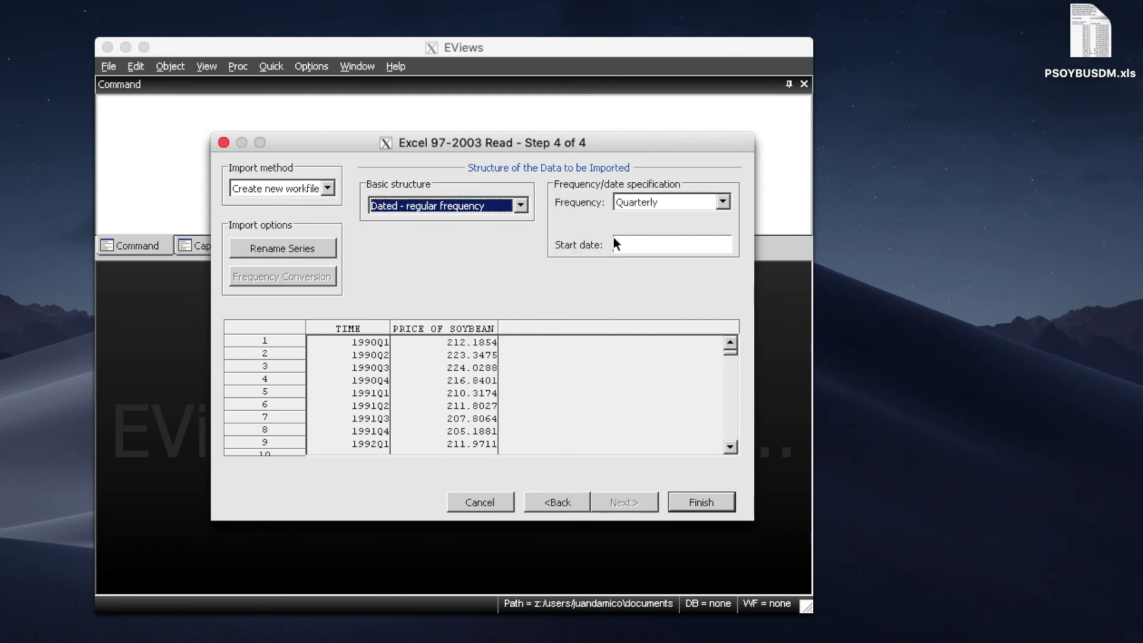
click(716, 206)
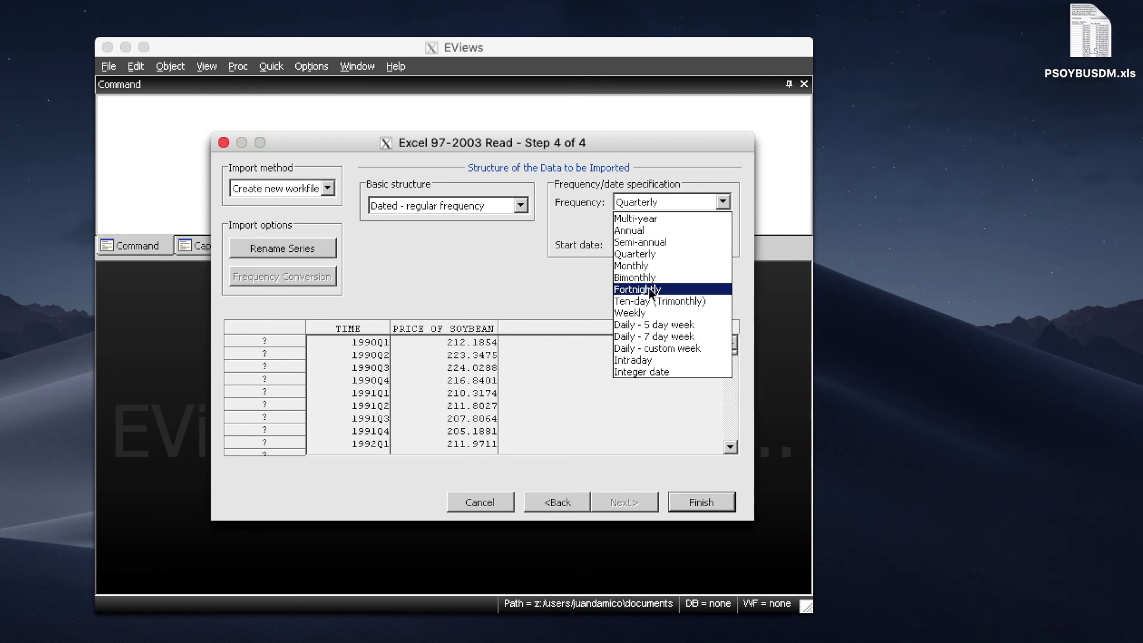
click(666, 254)
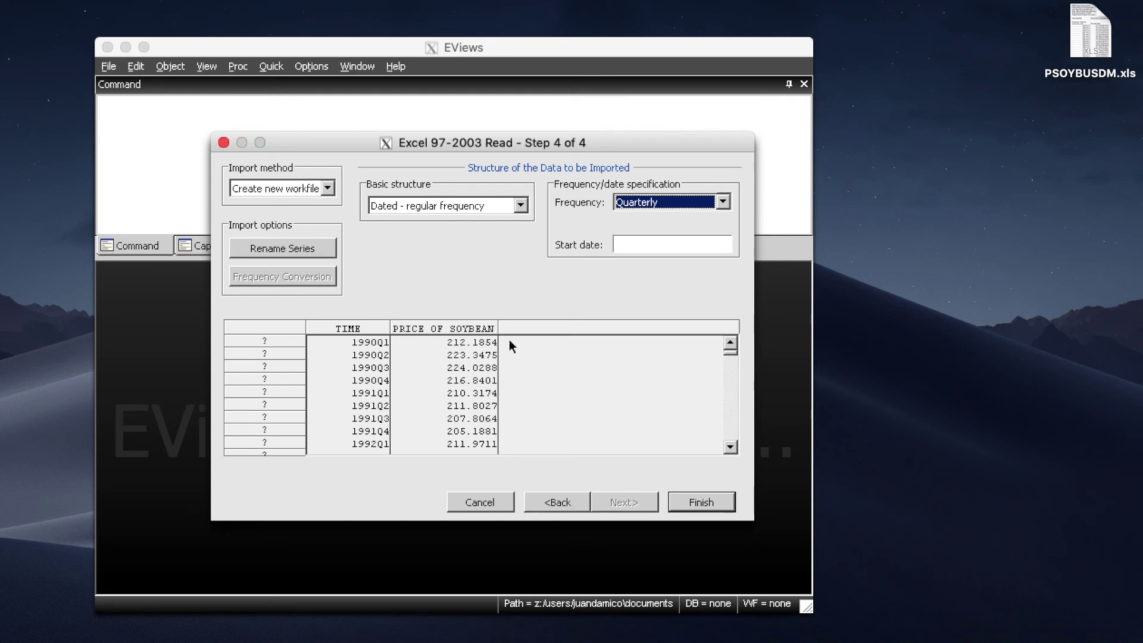
click(520, 206)
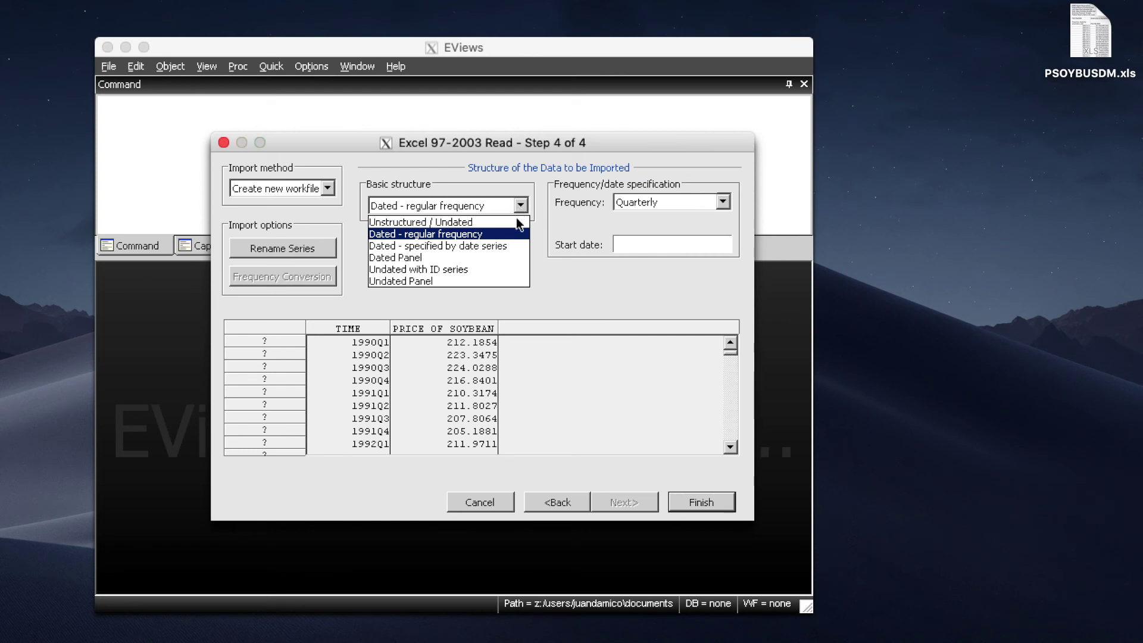
click(481, 245)
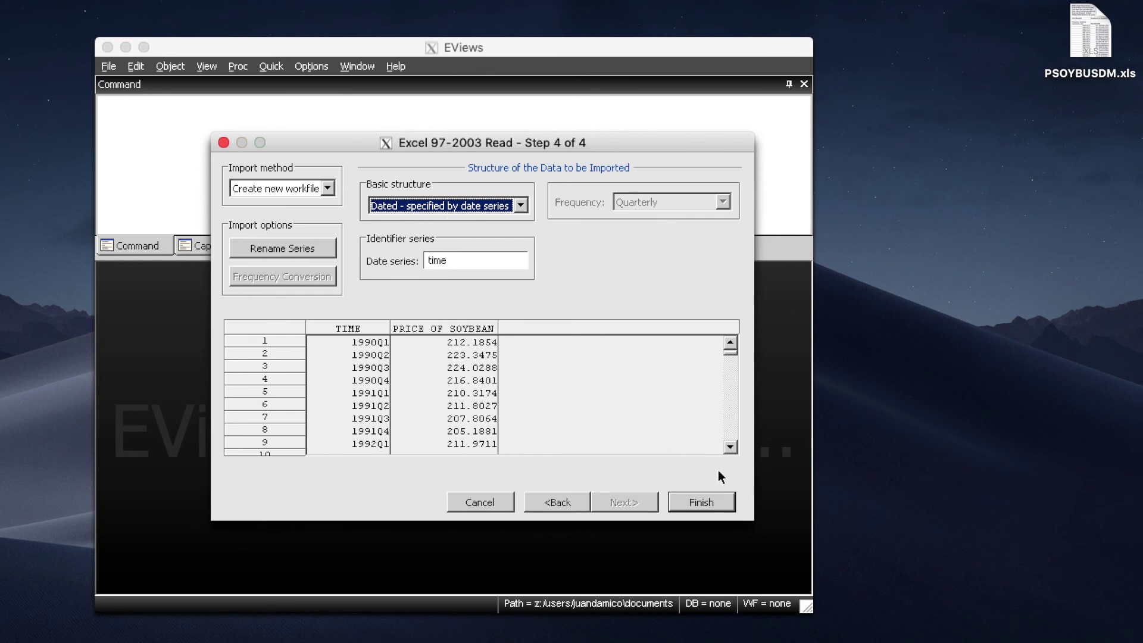
click(711, 504)
click(500, 377)
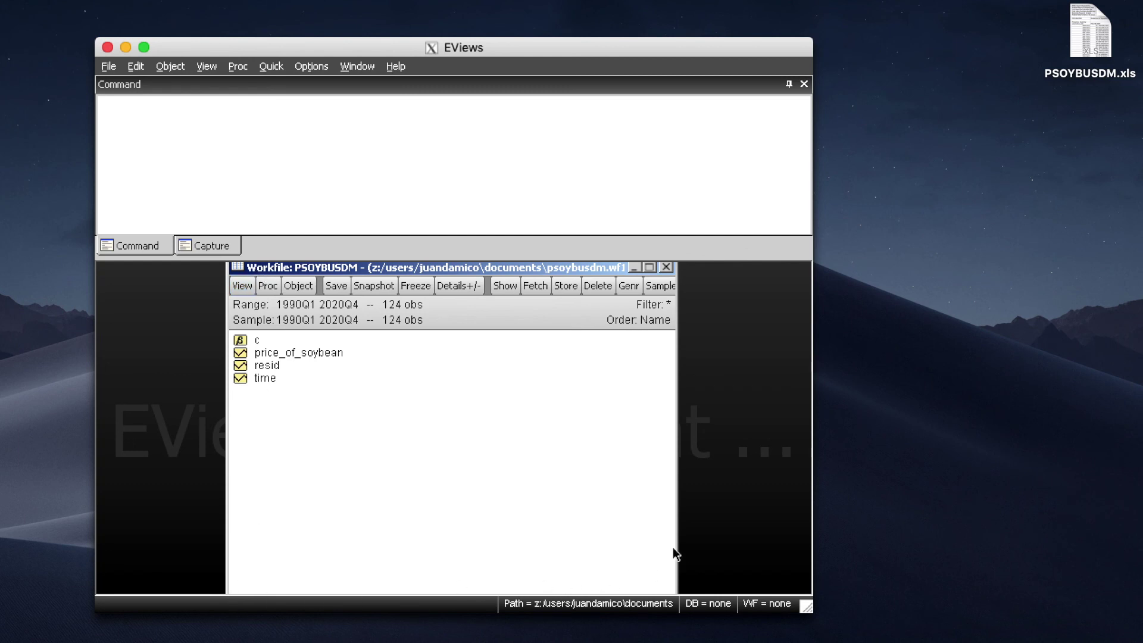
drag(567, 268, 575, 275)
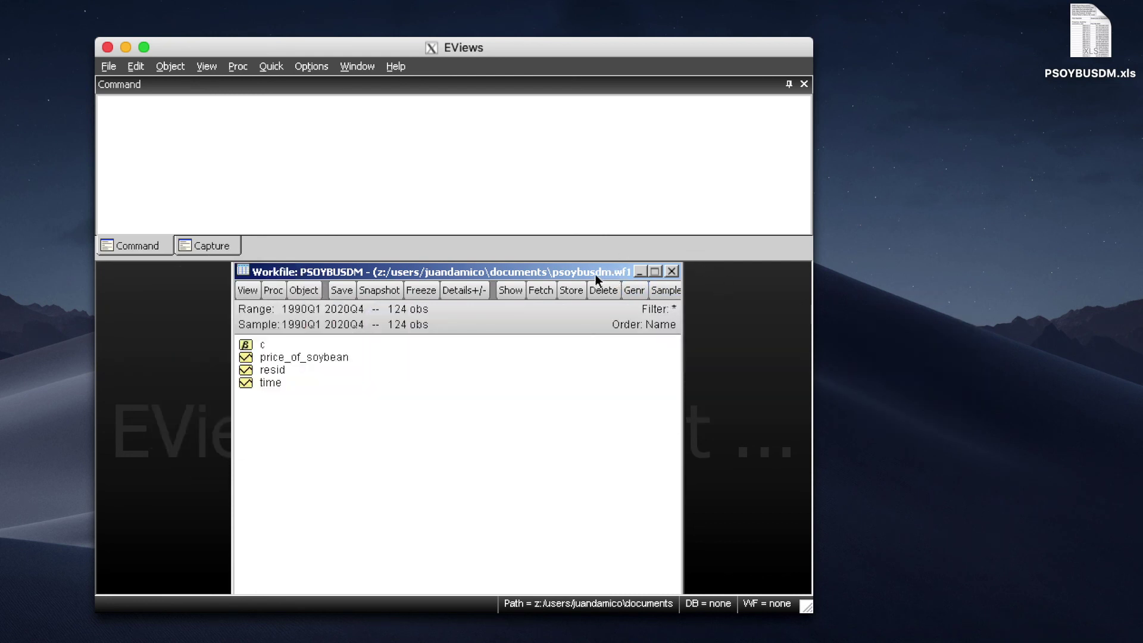
drag(578, 271, 537, 273)
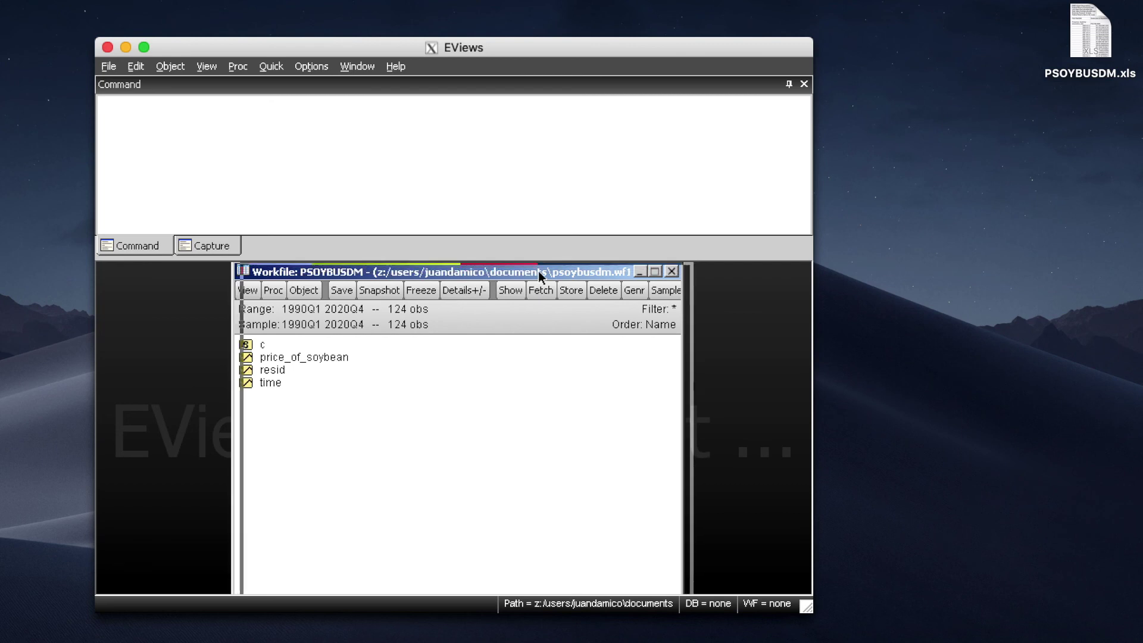